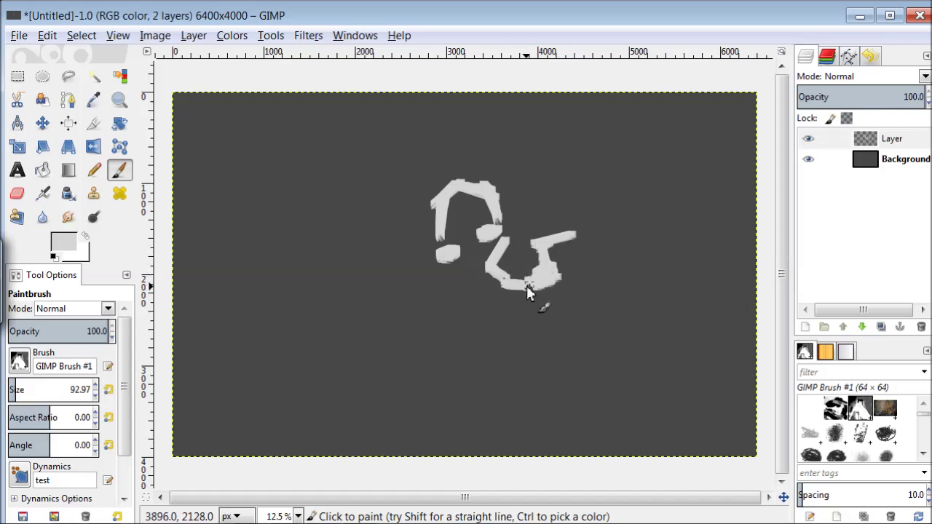
Sketch the figure's arms, legs, feet and long headdress outline in light grey brush strokes.
mouse_move(501, 323)
mouse_down()
mouse_move(536, 316)
mouse_move(528, 323)
mouse_move(562, 310)
mouse_up()
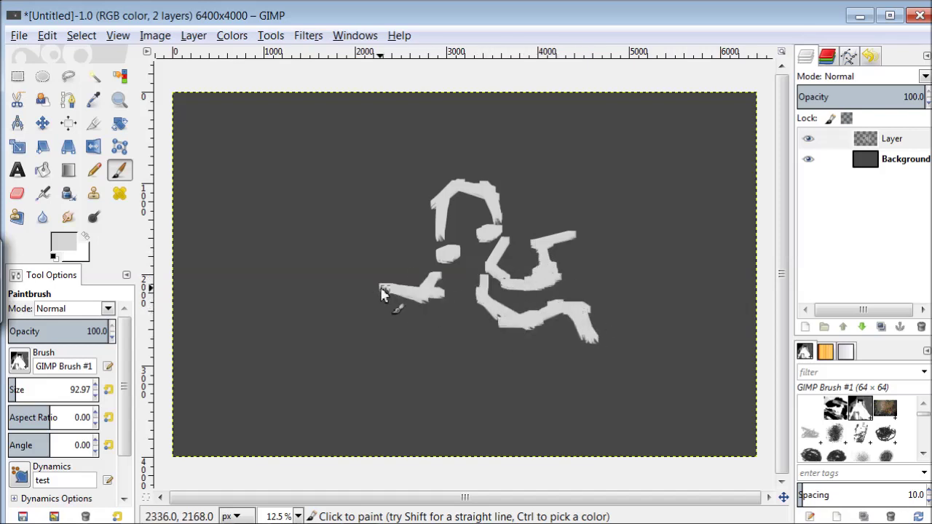
drag(425, 305, 428, 291)
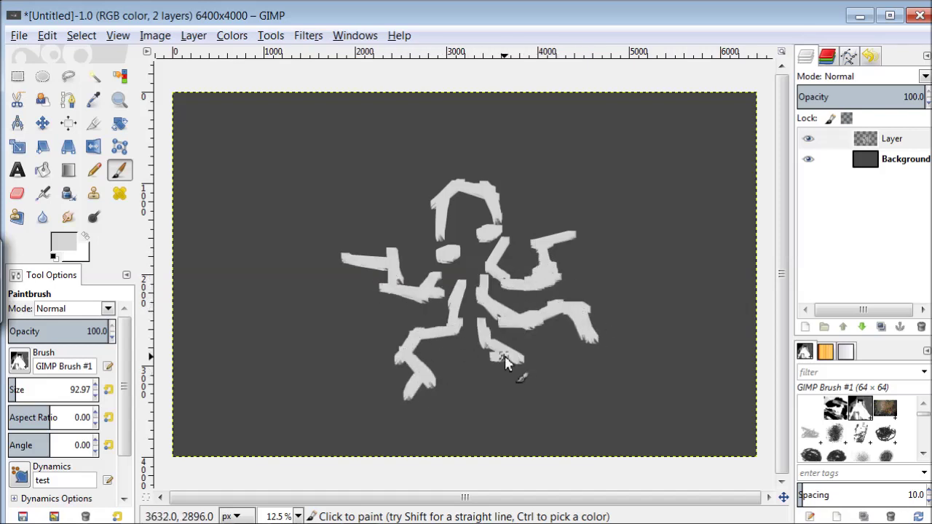
mouse_move(449, 177)
mouse_down()
mouse_move(325, 157)
mouse_move(356, 206)
mouse_up()
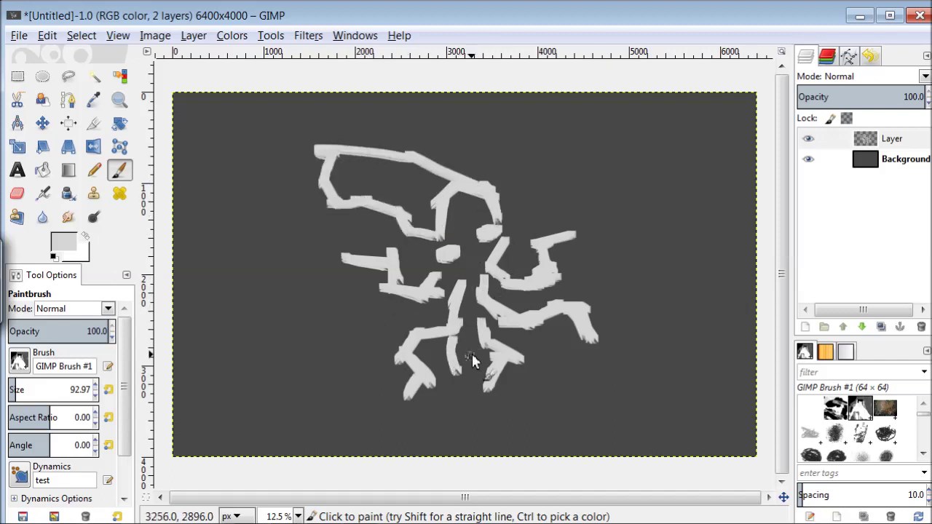
mouse_move(435, 377)
mouse_down()
mouse_move(450, 379)
mouse_move(480, 419)
mouse_move(589, 414)
mouse_move(422, 418)
mouse_move(391, 439)
mouse_move(445, 431)
mouse_up()
Sketch marks inside the headdress and outline the small cloud, the round shape and the large bush-like shape beside the figure.
mouse_move(372, 182)
mouse_down()
mouse_move(413, 186)
mouse_move(345, 189)
mouse_move(426, 204)
mouse_up()
mouse_move(528, 209)
mouse_down()
mouse_move(593, 208)
mouse_move(567, 163)
mouse_up()
mouse_move(627, 165)
mouse_down()
mouse_move(684, 195)
mouse_move(635, 149)
mouse_up()
mouse_move(753, 255)
mouse_down()
mouse_move(670, 244)
mouse_move(668, 367)
mouse_move(755, 399)
mouse_up()
Set the foreground colour to mid grey 808080 and fill the figure's face.
click(63, 241)
click(228, 250)
click(259, 317)
click(64, 242)
click(72, 235)
click(270, 306)
mouse_move(460, 210)
mouse_down()
mouse_move(493, 208)
mouse_move(482, 208)
mouse_move(489, 224)
mouse_up()
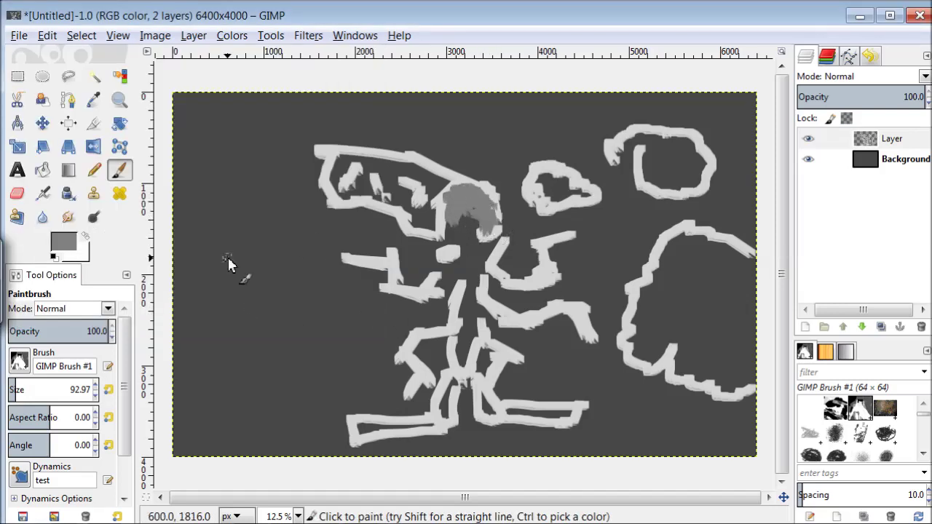
Lower the paintbrush opacity to 76.8 and shade the figure's torso, limbs and headdress in mid grey.
drag(96, 329, 84, 332)
mouse_move(459, 242)
mouse_down()
mouse_move(477, 221)
mouse_move(475, 242)
mouse_move(487, 252)
mouse_move(456, 270)
mouse_move(472, 289)
mouse_move(458, 278)
mouse_move(444, 188)
mouse_move(421, 226)
mouse_move(396, 185)
mouse_move(410, 166)
mouse_move(408, 175)
mouse_move(419, 173)
mouse_move(427, 181)
mouse_move(382, 165)
mouse_move(370, 172)
mouse_move(374, 197)
mouse_move(345, 159)
mouse_move(334, 196)
mouse_move(342, 155)
mouse_move(354, 189)
mouse_move(446, 266)
mouse_move(477, 314)
mouse_move(471, 302)
mouse_move(462, 331)
mouse_move(479, 333)
mouse_move(460, 352)
mouse_move(431, 293)
mouse_move(351, 270)
mouse_move(372, 270)
mouse_move(428, 352)
mouse_move(458, 339)
mouse_move(421, 341)
mouse_move(409, 404)
mouse_move(417, 344)
mouse_move(460, 391)
mouse_up()
mouse_move(487, 275)
mouse_down()
mouse_move(519, 295)
mouse_move(560, 276)
mouse_move(554, 249)
mouse_move(563, 247)
mouse_move(548, 268)
mouse_move(542, 337)
mouse_move(581, 337)
mouse_move(572, 319)
mouse_move(522, 329)
mouse_move(502, 313)
mouse_move(488, 356)
mouse_move(497, 414)
mouse_move(486, 410)
mouse_move(556, 414)
mouse_move(537, 420)
mouse_move(458, 387)
mouse_move(443, 413)
mouse_move(487, 367)
mouse_move(487, 351)
mouse_move(466, 356)
mouse_move(387, 430)
mouse_move(420, 426)
mouse_move(353, 434)
mouse_up()
Shade the small cloud, the round shape and the large bush-like shape in mid grey.
mouse_move(539, 190)
mouse_down()
mouse_move(564, 177)
mouse_move(593, 201)
mouse_up()
mouse_move(632, 136)
mouse_down()
mouse_move(624, 164)
mouse_move(682, 195)
mouse_move(674, 165)
mouse_move(687, 155)
mouse_move(666, 182)
mouse_up()
mouse_move(753, 271)
mouse_down()
mouse_move(706, 250)
mouse_move(744, 256)
mouse_move(684, 246)
mouse_up()
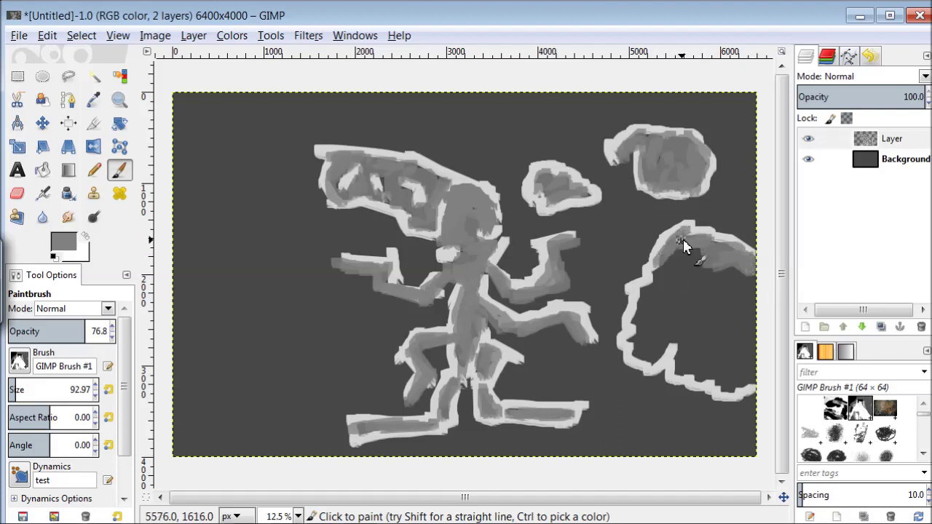
mouse_move(642, 338)
mouse_down()
mouse_move(658, 348)
mouse_move(658, 298)
mouse_move(692, 371)
mouse_move(746, 355)
mouse_move(742, 387)
mouse_move(713, 286)
mouse_move(731, 277)
mouse_up()
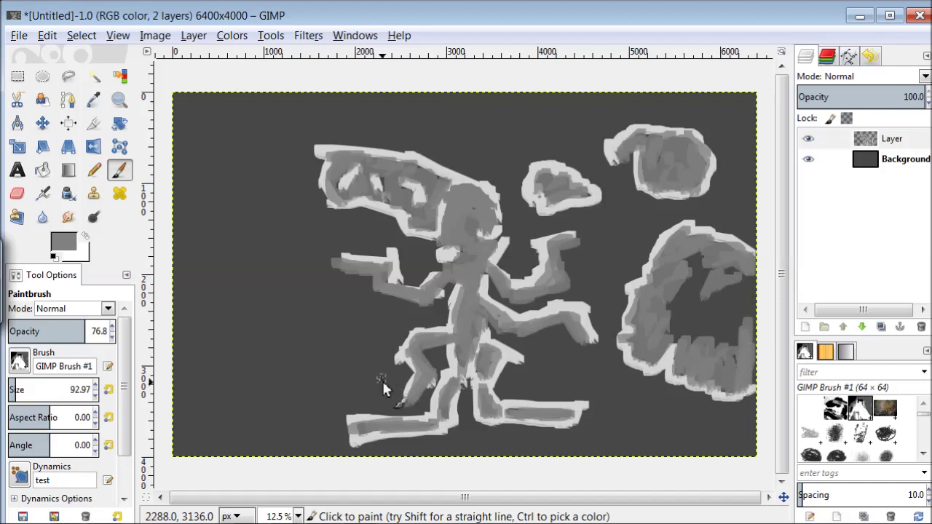
Choose a dark grey foreground colour and the brush named GIMP Brush, and paint dark accents around the mouth, eye and forehead.
click(64, 244)
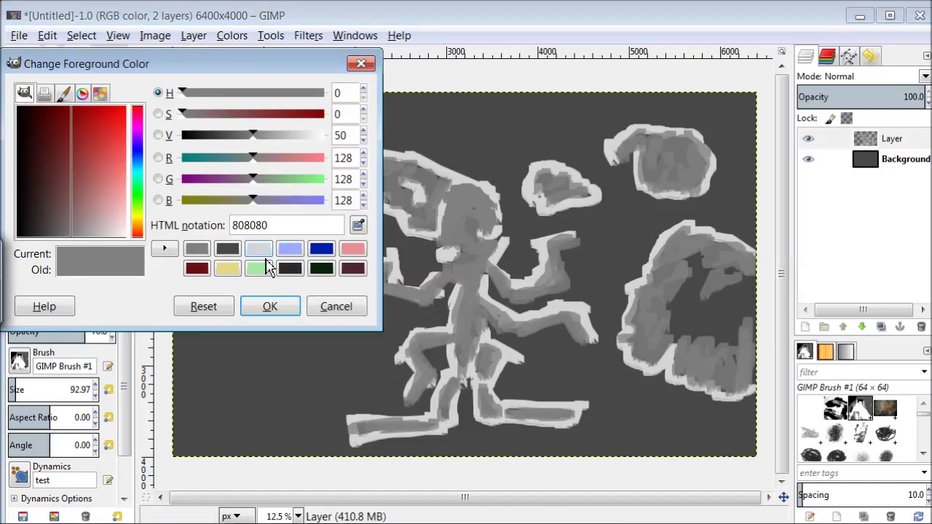
click(266, 248)
click(45, 232)
click(269, 306)
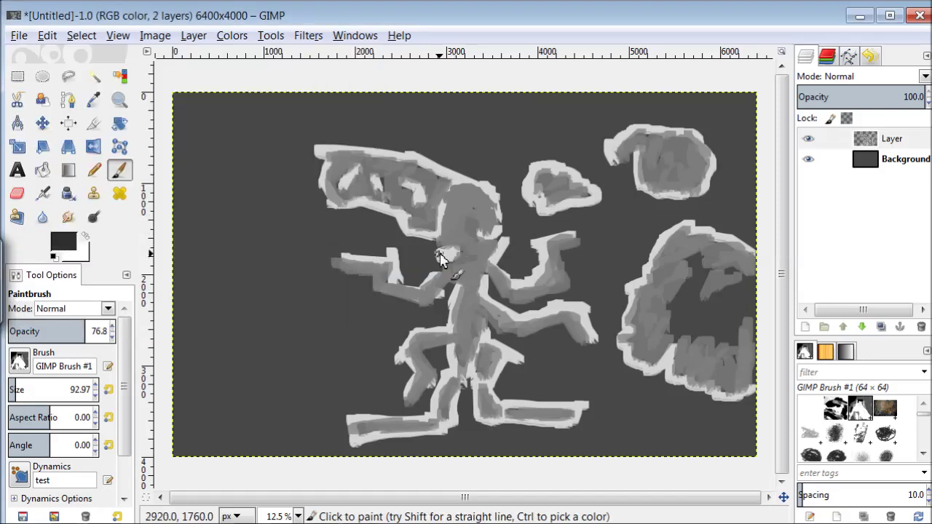
click(19, 360)
click(45, 148)
mouse_move(456, 247)
mouse_down()
mouse_move(445, 274)
mouse_move(483, 225)
mouse_move(479, 244)
mouse_move(500, 233)
mouse_move(452, 213)
mouse_move(486, 197)
mouse_up()
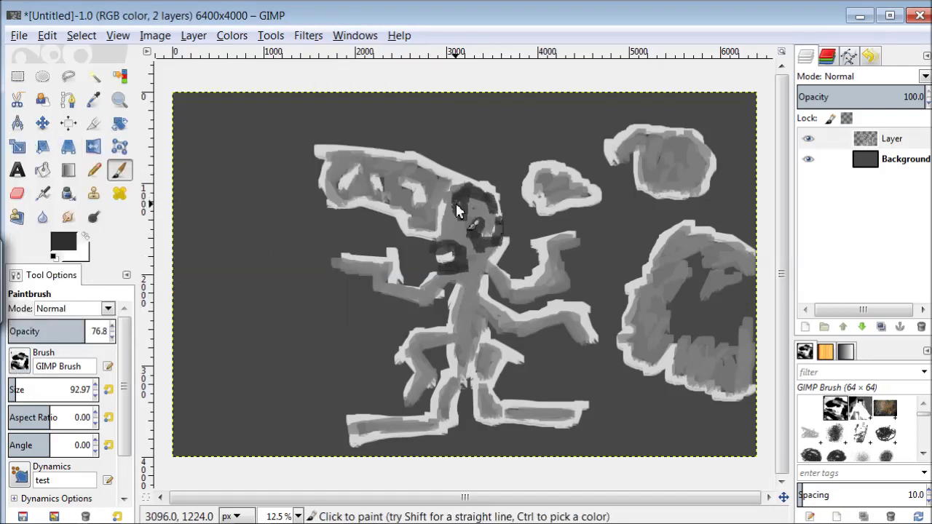
Paint dark grey shadows along the undersides of the figure's arms and legs, on the torso and around the headdress.
mouse_move(450, 282)
mouse_down()
mouse_move(500, 252)
mouse_move(472, 288)
mouse_move(502, 278)
mouse_move(509, 296)
mouse_move(530, 297)
mouse_move(568, 265)
mouse_move(579, 244)
mouse_up()
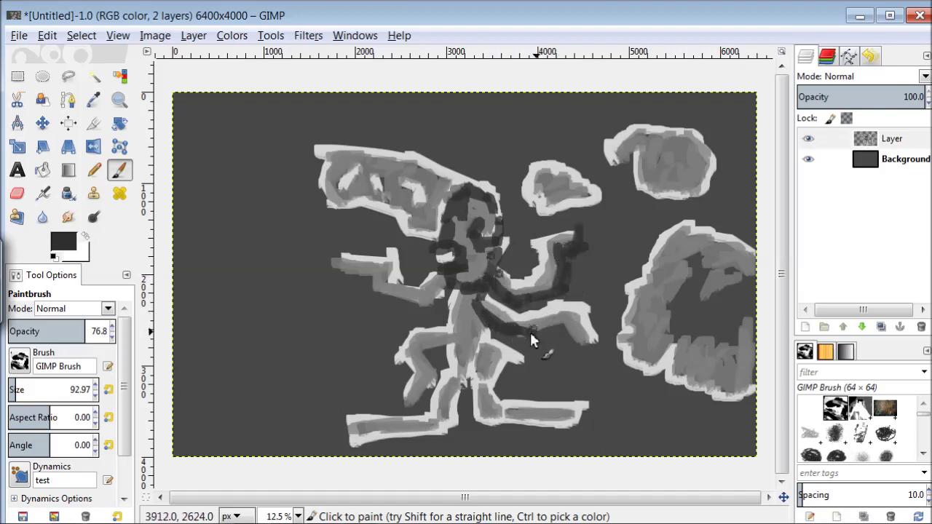
mouse_move(488, 329)
mouse_down()
mouse_move(452, 360)
mouse_move(434, 355)
mouse_move(430, 378)
mouse_move(489, 376)
mouse_move(520, 418)
mouse_move(495, 418)
mouse_move(458, 387)
mouse_move(412, 439)
mouse_move(461, 399)
mouse_up()
drag(367, 302, 335, 268)
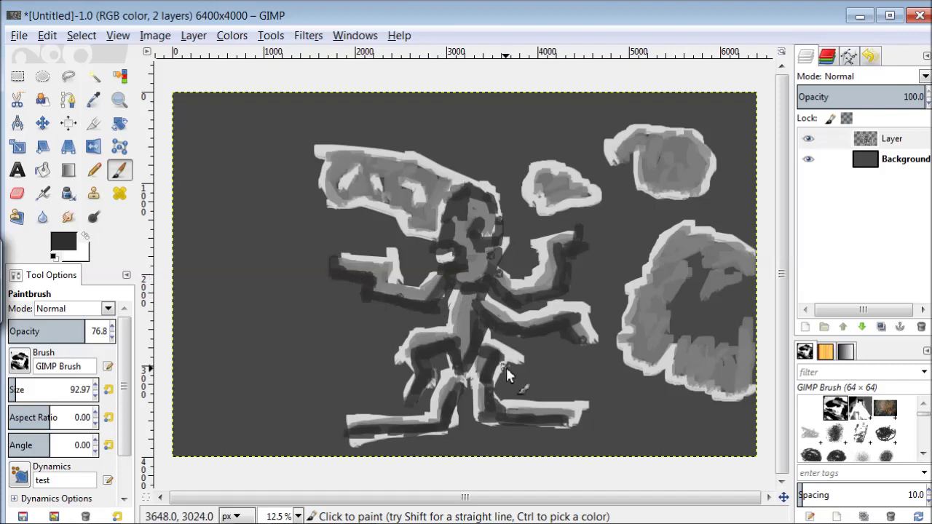
mouse_move(425, 238)
mouse_down()
mouse_move(439, 203)
mouse_move(325, 187)
mouse_move(397, 151)
mouse_move(446, 182)
mouse_up()
Paint dark grey shadows inside the small cloud, the round shape and the large bush-like shape.
drag(535, 173, 555, 198)
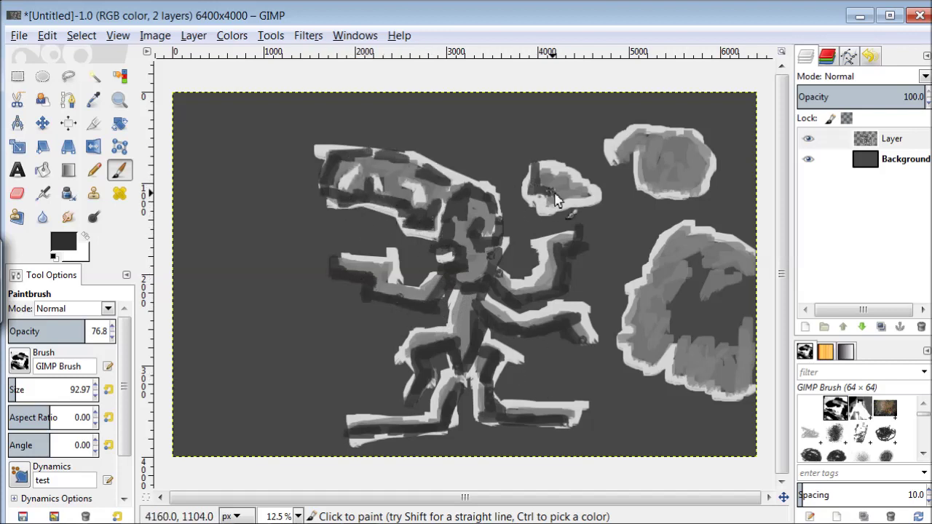
mouse_move(618, 167)
mouse_down()
mouse_move(651, 139)
mouse_move(672, 142)
mouse_move(708, 179)
mouse_move(644, 186)
mouse_up()
mouse_move(666, 256)
mouse_down()
mouse_move(694, 248)
mouse_move(698, 267)
mouse_move(688, 264)
mouse_move(678, 287)
mouse_move(675, 334)
mouse_move(702, 337)
mouse_move(754, 297)
mouse_move(663, 348)
mouse_move(682, 351)
mouse_move(721, 400)
mouse_up()
Paint a dark ground strip and tall stalks at the canvas's left side, and edge the stalks with light grey strokes.
mouse_move(590, 440)
mouse_down()
mouse_move(623, 423)
mouse_move(698, 425)
mouse_move(671, 442)
mouse_move(704, 448)
mouse_move(658, 433)
mouse_move(562, 460)
mouse_up()
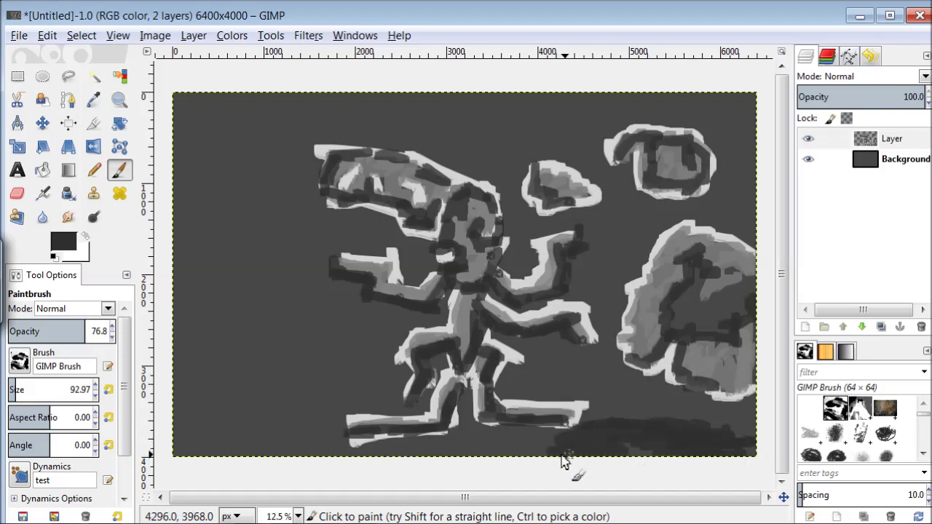
mouse_move(498, 442)
mouse_down()
mouse_move(546, 462)
mouse_move(299, 429)
mouse_move(293, 327)
mouse_move(287, 422)
mouse_move(263, 353)
mouse_move(260, 293)
mouse_up()
mouse_move(225, 457)
mouse_down()
mouse_move(260, 441)
mouse_move(249, 435)
mouse_up()
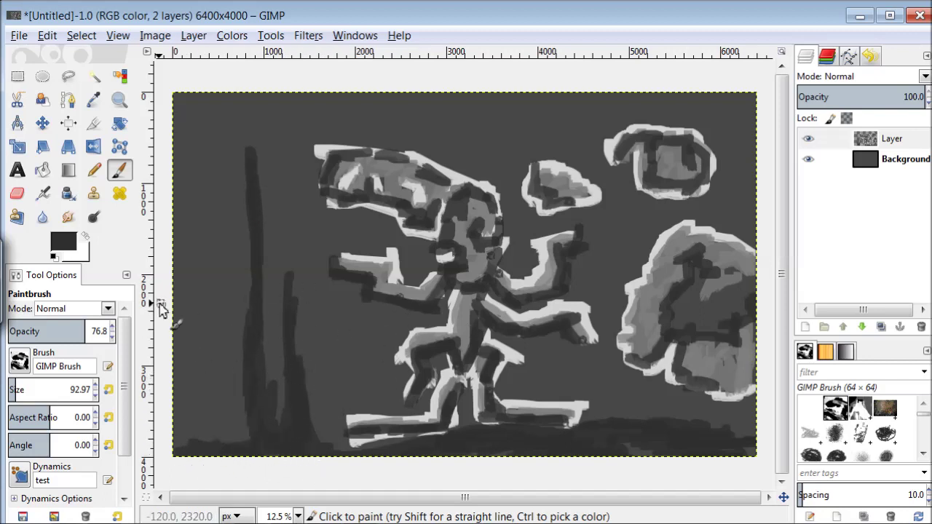
mouse_move(242, 151)
mouse_down()
mouse_move(247, 435)
mouse_move(216, 446)
mouse_move(188, 440)
mouse_move(198, 337)
mouse_move(195, 407)
mouse_move(224, 445)
mouse_up()
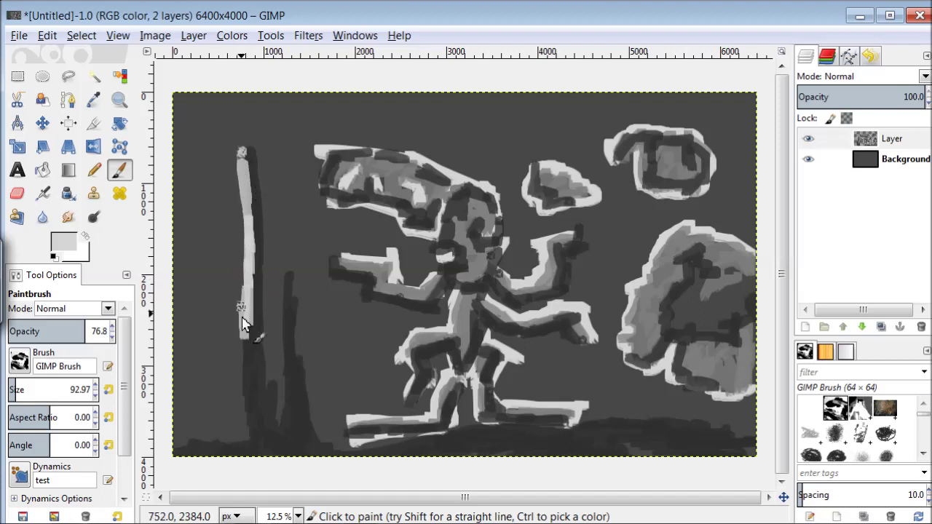
mouse_move(276, 431)
mouse_down()
mouse_move(290, 320)
mouse_move(279, 430)
mouse_move(347, 422)
mouse_move(312, 412)
mouse_move(315, 443)
mouse_move(351, 450)
mouse_move(311, 422)
mouse_move(329, 452)
mouse_move(471, 444)
mouse_up()
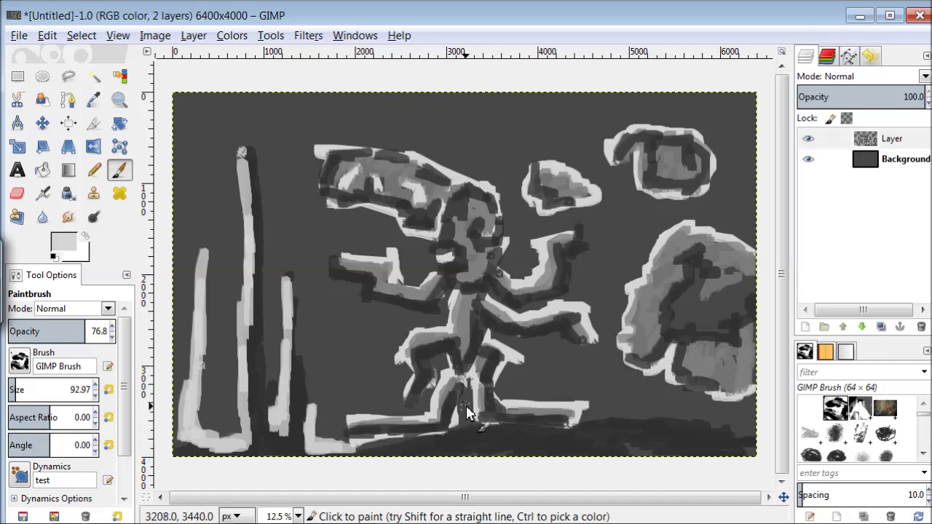
Set the foreground colour to pale yellow e6d781 and add a transparent 6400 × 4000 px layer.
key(d)
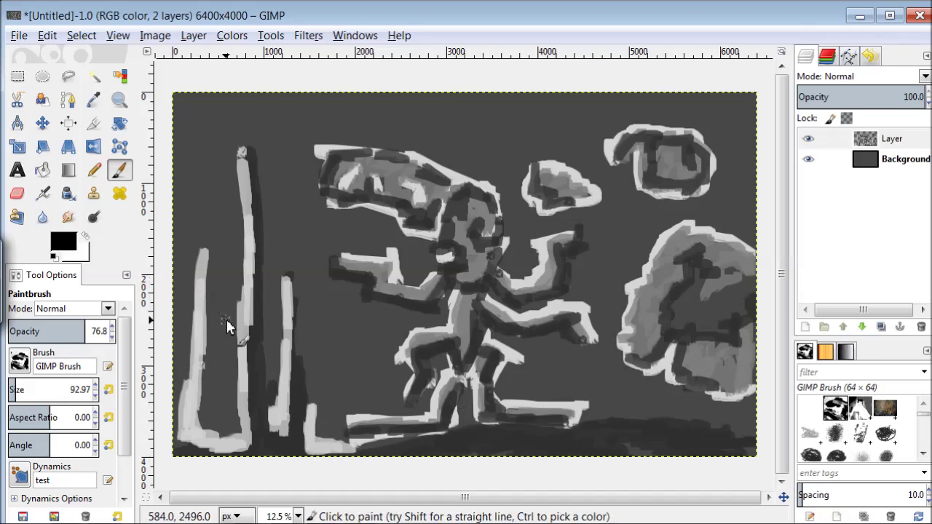
click(63, 242)
click(258, 267)
click(270, 305)
click(194, 35)
click(212, 56)
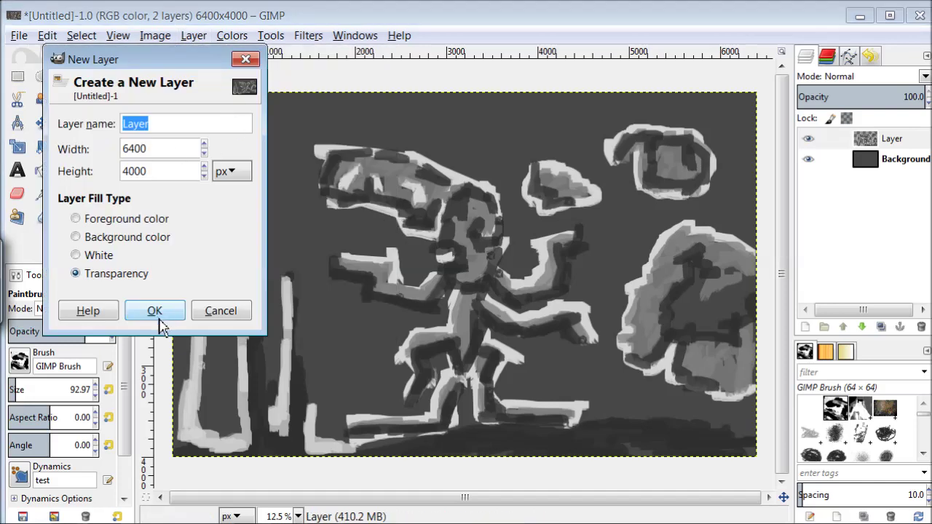
click(155, 310)
Lower the paintbrush opacity to 39.0 and glaze the figure's face, torso and left-hand arm with pale yellow.
mouse_move(481, 215)
mouse_down()
mouse_move(487, 203)
mouse_move(474, 194)
mouse_up()
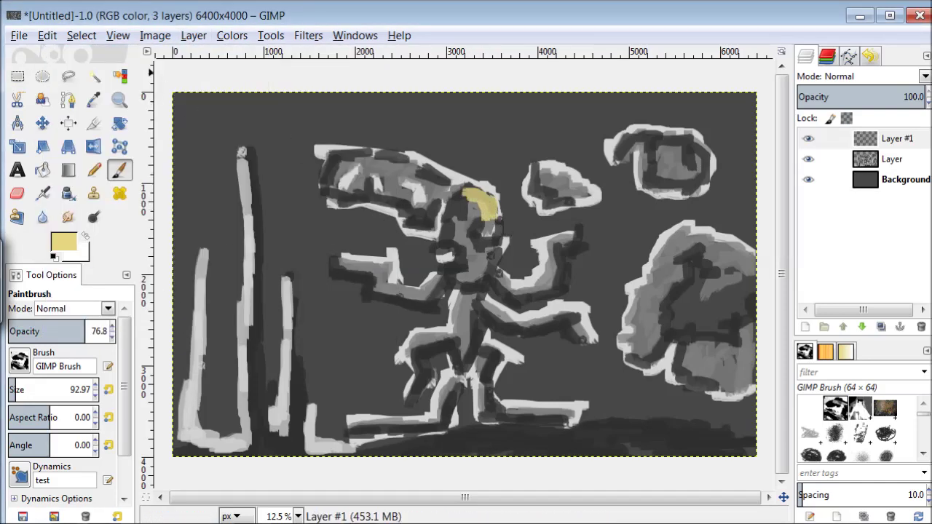
mouse_move(78, 331)
mouse_down()
mouse_move(67, 331)
mouse_move(88, 331)
mouse_up()
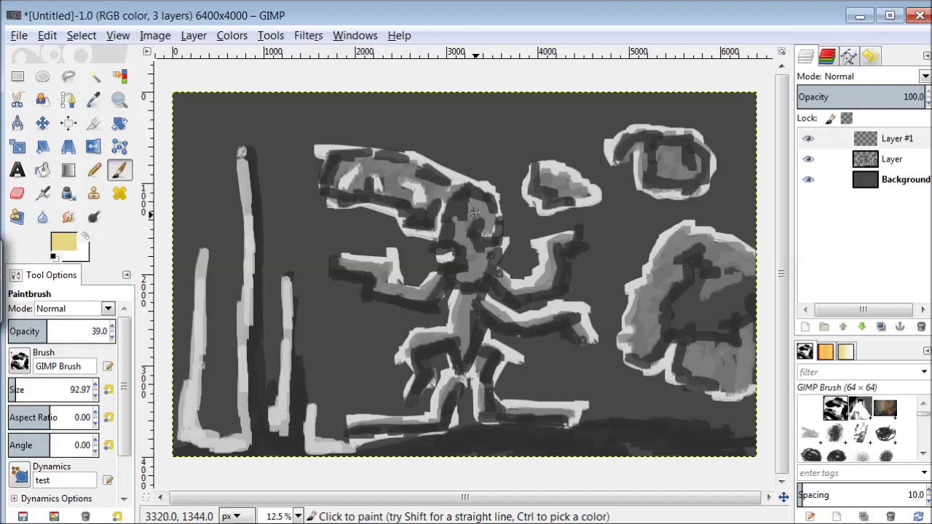
mouse_move(453, 226)
mouse_down()
mouse_move(487, 264)
mouse_move(478, 284)
mouse_move(447, 228)
mouse_move(483, 195)
mouse_move(449, 244)
mouse_move(478, 342)
mouse_move(460, 355)
mouse_up()
mouse_move(424, 294)
mouse_down()
mouse_move(366, 272)
mouse_move(457, 297)
mouse_up()
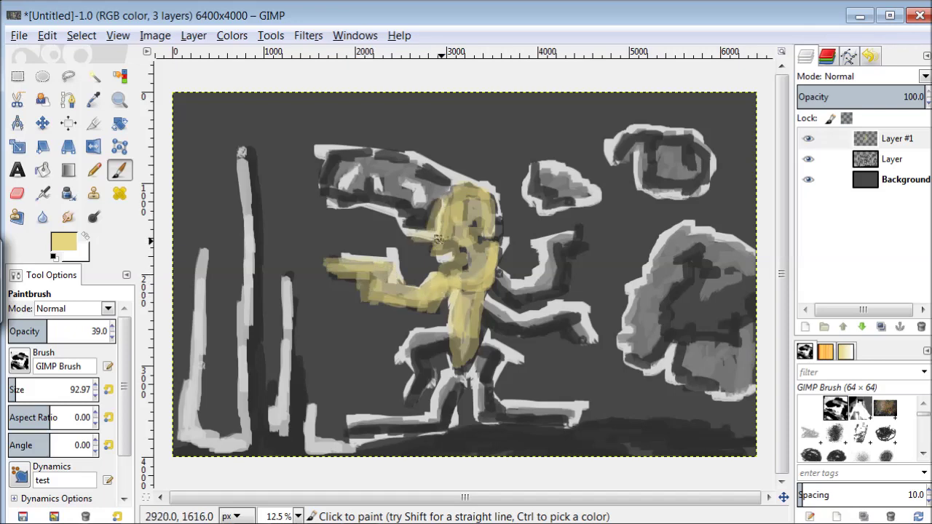
Glaze the headdress, the two right-hand arms and the legs with pale yellow.
mouse_move(394, 211)
mouse_down()
mouse_move(436, 193)
mouse_move(355, 204)
mouse_move(332, 188)
mouse_move(366, 154)
mouse_move(370, 182)
mouse_move(417, 159)
mouse_move(501, 211)
mouse_up()
mouse_move(563, 235)
mouse_down()
mouse_move(554, 280)
mouse_move(539, 246)
mouse_up()
mouse_move(477, 300)
mouse_down()
mouse_move(508, 314)
mouse_move(570, 311)
mouse_up()
mouse_move(462, 375)
mouse_down()
mouse_move(491, 361)
mouse_move(480, 408)
mouse_move(568, 404)
mouse_move(516, 418)
mouse_move(458, 375)
mouse_move(389, 427)
mouse_move(413, 376)
mouse_move(411, 336)
mouse_move(452, 307)
mouse_up()
Set the foreground colour to maroon 6d1f3d and shade the figure's face, left-hand arm and torso edge.
click(64, 242)
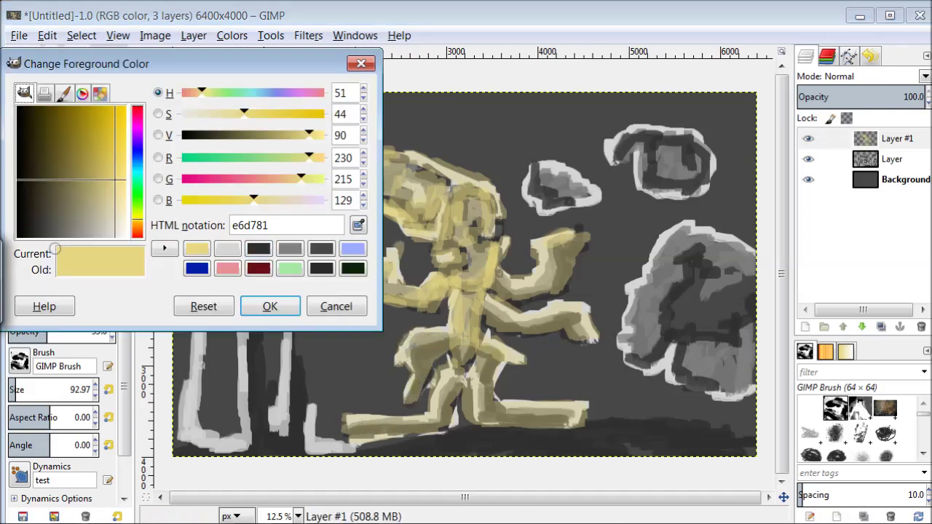
drag(301, 178, 219, 178)
drag(310, 135, 244, 135)
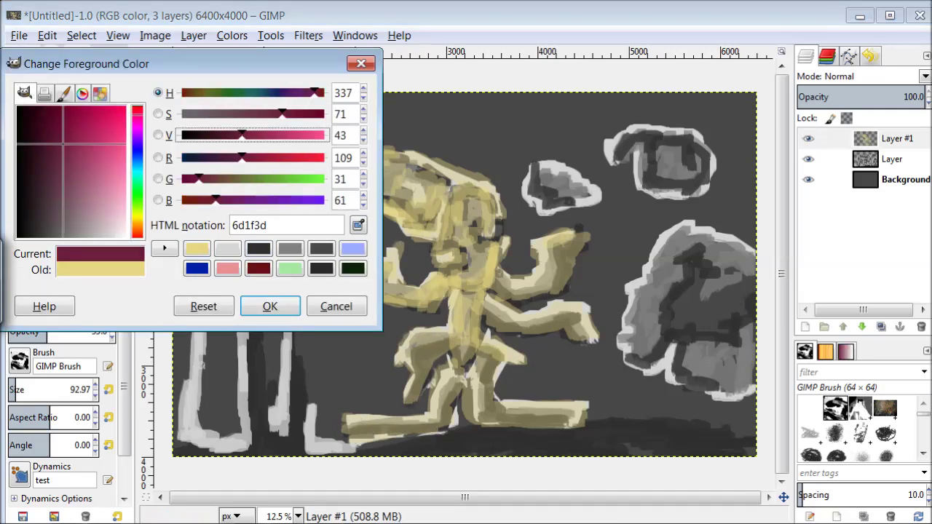
click(269, 305)
mouse_move(439, 254)
mouse_down()
mouse_move(490, 276)
mouse_move(491, 248)
mouse_up()
mouse_move(487, 199)
mouse_down()
mouse_move(452, 219)
mouse_move(441, 293)
mouse_move(425, 304)
mouse_move(363, 294)
mouse_move(361, 263)
mouse_move(455, 319)
mouse_move(412, 346)
mouse_move(416, 381)
mouse_up()
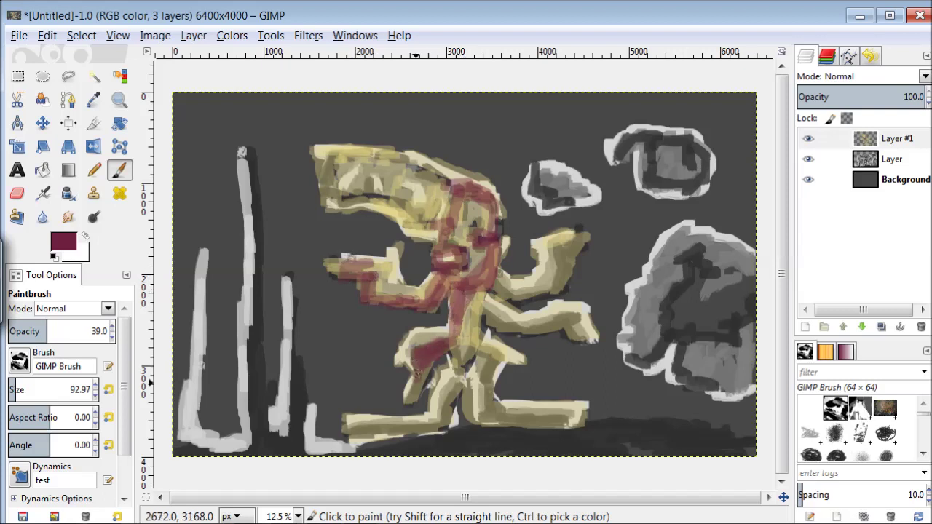
Shade the undersides of the legs and right-hand arms and the inside of the headdress in maroon.
mouse_move(472, 352)
mouse_down()
mouse_move(508, 407)
mouse_move(485, 417)
mouse_up()
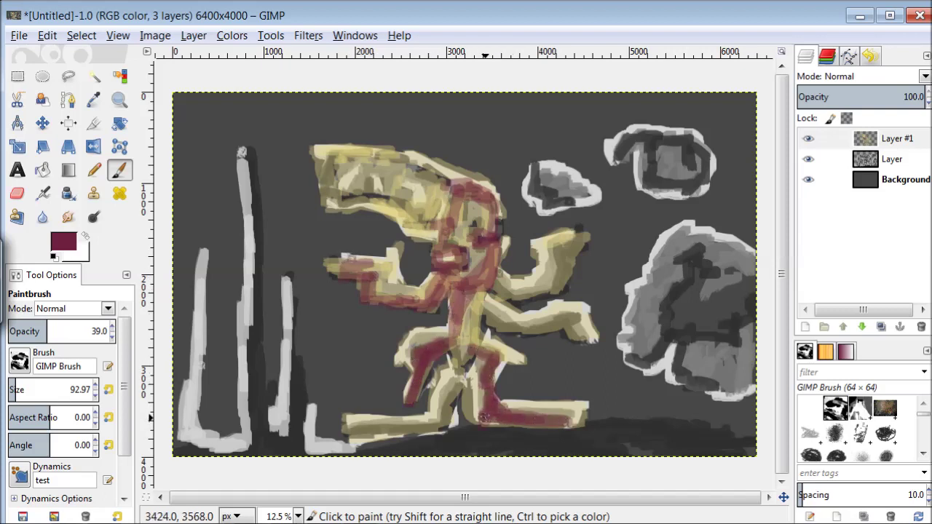
mouse_move(468, 378)
mouse_down()
mouse_move(441, 423)
mouse_move(356, 438)
mouse_up()
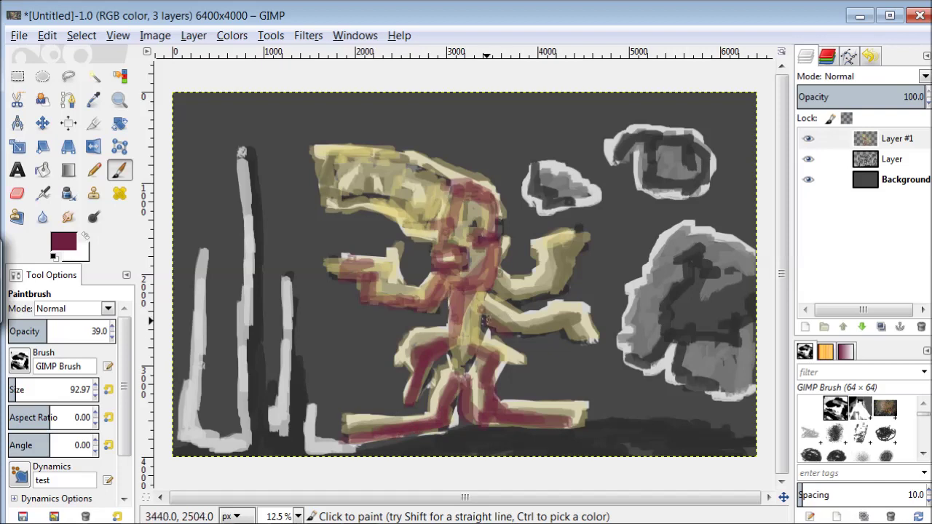
mouse_move(559, 321)
mouse_down()
mouse_move(564, 245)
mouse_move(504, 290)
mouse_move(481, 171)
mouse_move(393, 159)
mouse_up()
mouse_move(317, 164)
mouse_down()
mouse_move(376, 169)
mouse_move(421, 219)
mouse_move(443, 190)
mouse_move(442, 245)
mouse_up()
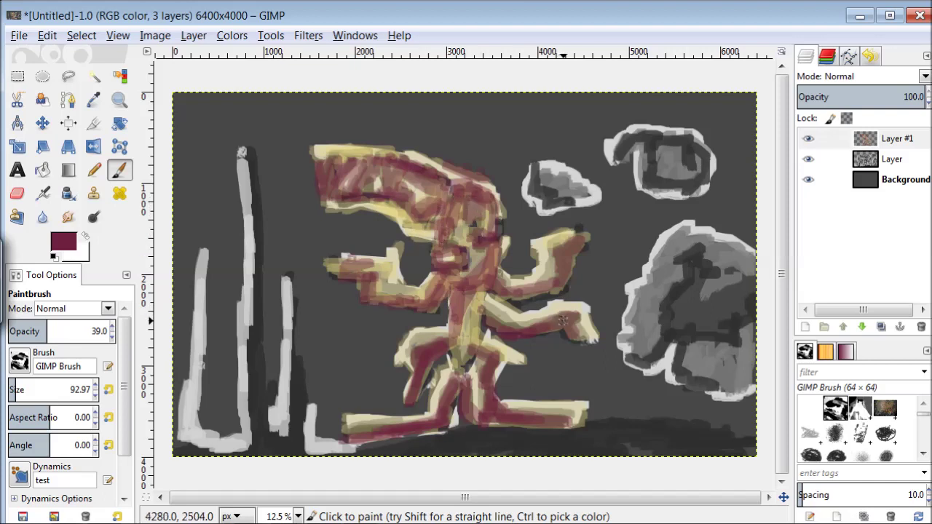
Deepen the maroon shadows on the arms and around the hips with extra strokes.
drag(378, 292, 419, 301)
drag(572, 250, 510, 305)
drag(484, 342, 458, 374)
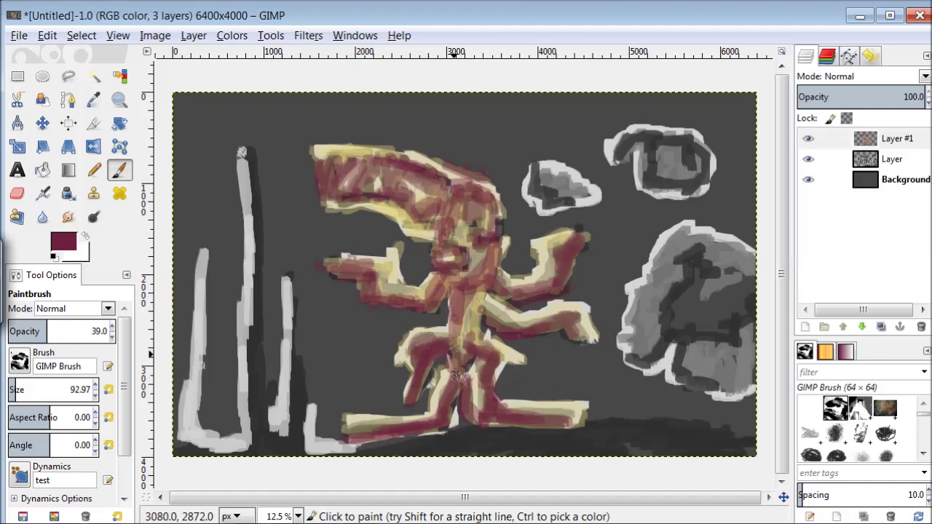
Switch the foreground colour to light green and highlight the torso, legs, left-hand arm and lower right-hand arm.
click(63, 242)
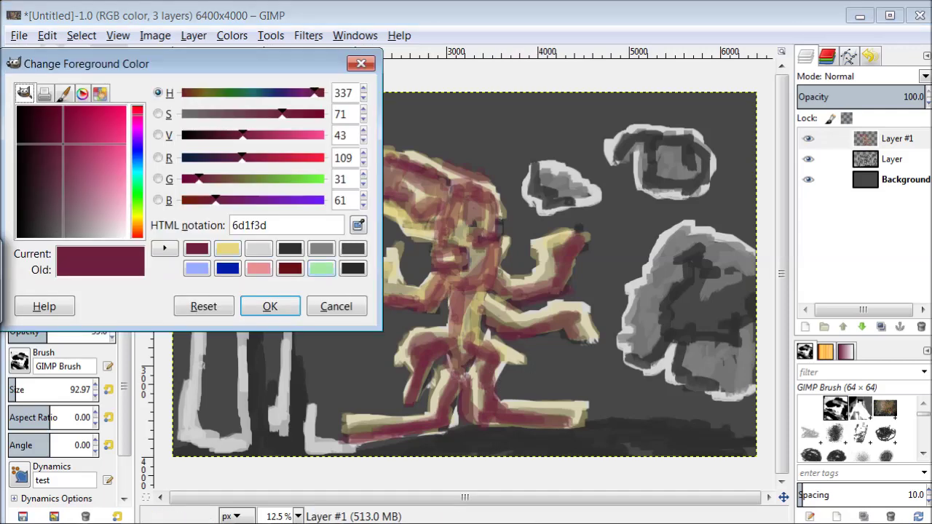
click(321, 268)
click(270, 306)
mouse_move(471, 298)
mouse_down()
mouse_move(485, 343)
mouse_move(502, 353)
mouse_up()
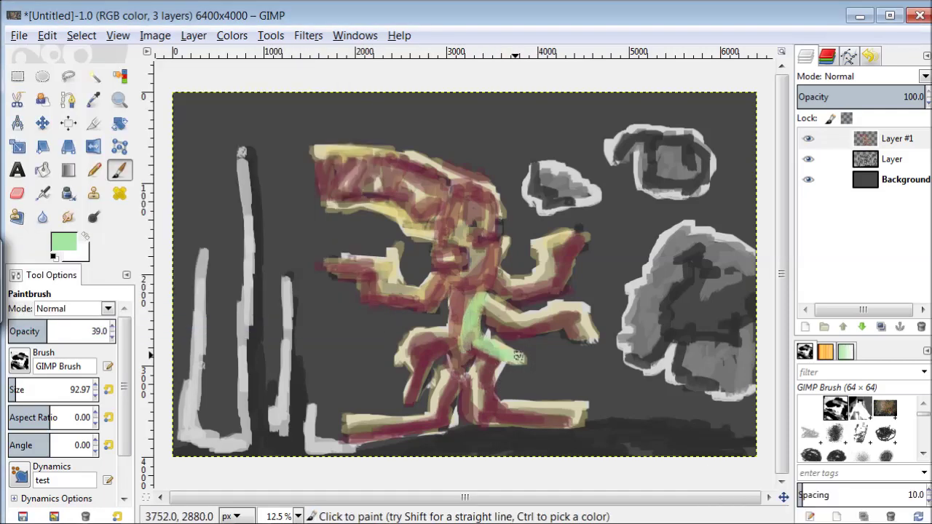
drag(447, 373, 352, 423)
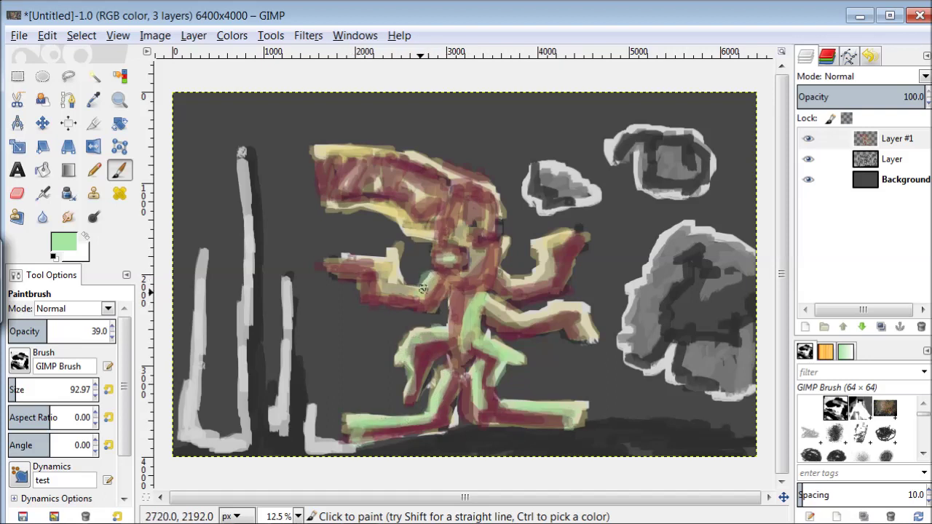
drag(378, 274, 395, 248)
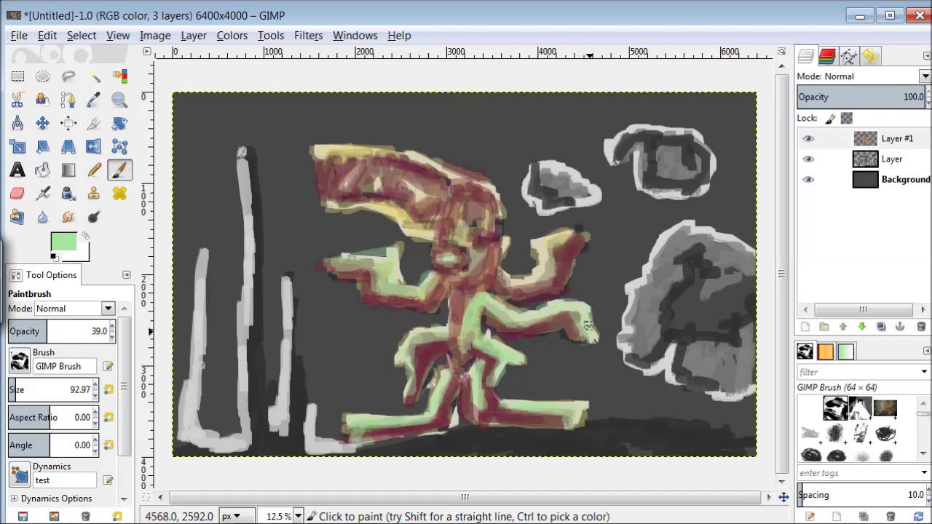
Paint light green highlights over the face and along the headdress's edges and inner marks.
mouse_move(450, 246)
mouse_down()
mouse_move(481, 222)
mouse_move(406, 227)
mouse_up()
mouse_move(316, 153)
mouse_down()
mouse_move(445, 182)
mouse_move(499, 217)
mouse_up()
drag(405, 182, 423, 198)
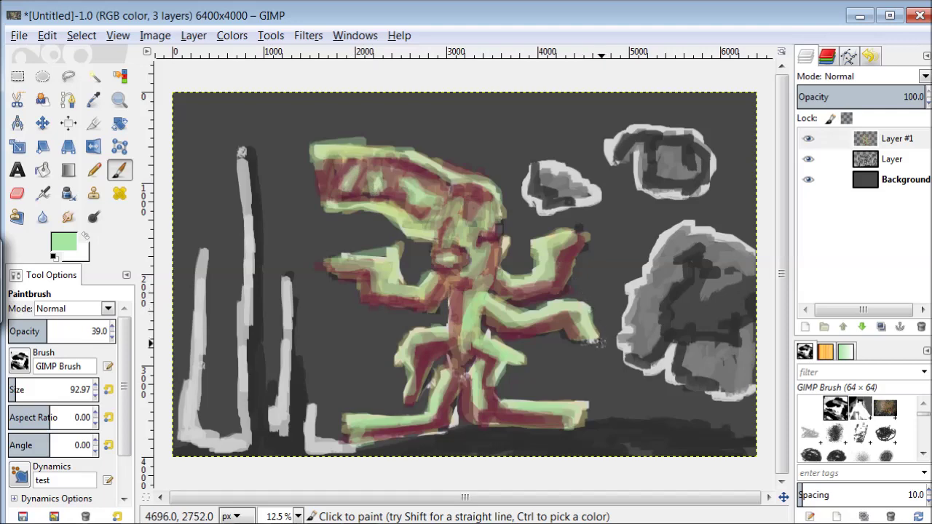
Switch the foreground colour to light blue and paint the background beside the torso and legs and the ground below the feet.
click(63, 242)
click(267, 304)
drag(417, 315, 442, 314)
drag(390, 346, 397, 387)
mouse_move(452, 409)
mouse_down()
mouse_move(436, 438)
mouse_move(383, 450)
mouse_move(469, 433)
mouse_move(503, 446)
mouse_up()
Fill the background between the tall stalks and the figure with light blue strokes, up to the headdress.
mouse_move(368, 312)
mouse_down()
mouse_move(412, 315)
mouse_move(362, 354)
mouse_move(369, 394)
mouse_move(335, 408)
mouse_move(299, 315)
mouse_up()
mouse_move(343, 346)
mouse_down()
mouse_move(318, 336)
mouse_move(348, 322)
mouse_move(290, 240)
mouse_move(271, 276)
mouse_move(269, 389)
mouse_up()
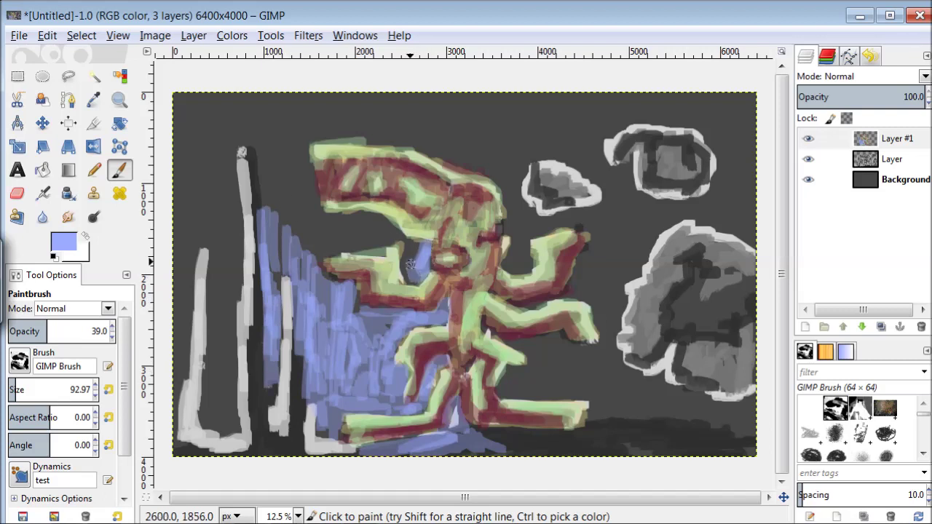
mouse_move(395, 241)
mouse_down()
mouse_move(310, 254)
mouse_move(348, 226)
mouse_move(359, 230)
mouse_move(358, 217)
mouse_move(333, 217)
mouse_move(298, 155)
mouse_move(311, 198)
mouse_move(296, 192)
mouse_move(309, 242)
mouse_move(283, 201)
mouse_up()
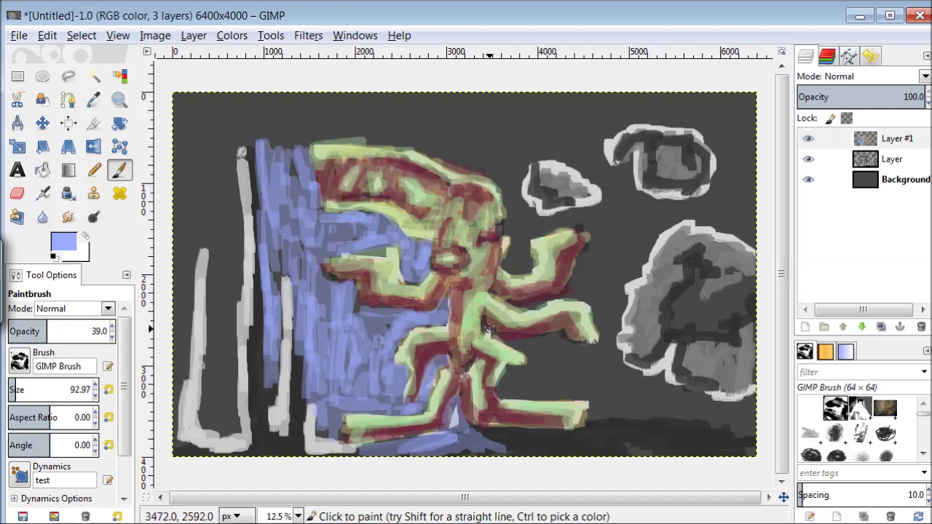
Paint light blue around the figure's right-hand arms and legs and along the upper edge of the head and headdress.
mouse_move(524, 390)
mouse_down()
mouse_move(567, 383)
mouse_move(569, 375)
mouse_move(542, 370)
mouse_move(556, 370)
mouse_move(572, 347)
mouse_move(609, 388)
mouse_move(583, 395)
mouse_move(594, 414)
mouse_move(648, 404)
mouse_move(612, 409)
mouse_move(636, 391)
mouse_move(608, 368)
mouse_move(596, 373)
mouse_move(614, 332)
mouse_move(582, 290)
mouse_move(579, 268)
mouse_move(572, 281)
mouse_move(606, 284)
mouse_move(616, 314)
mouse_move(604, 379)
mouse_move(538, 371)
mouse_up()
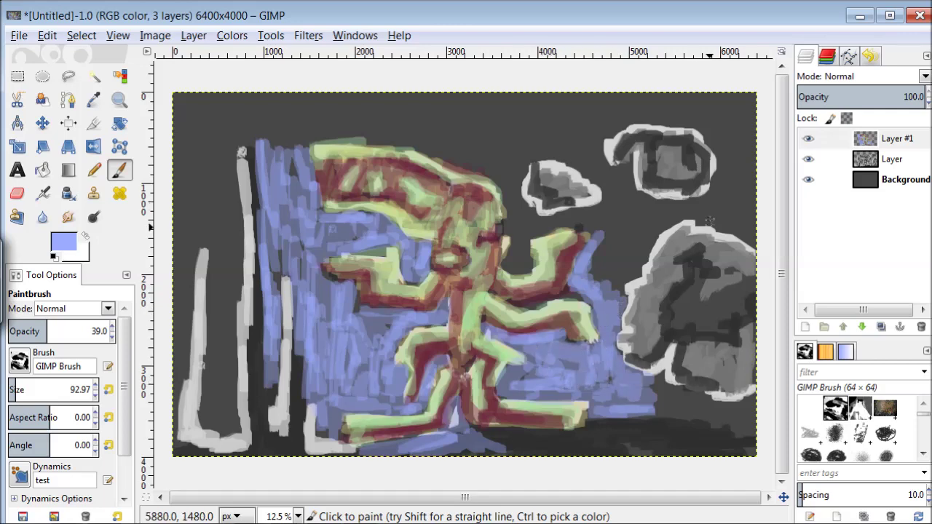
mouse_move(519, 247)
mouse_down()
mouse_move(514, 211)
mouse_move(543, 219)
mouse_up()
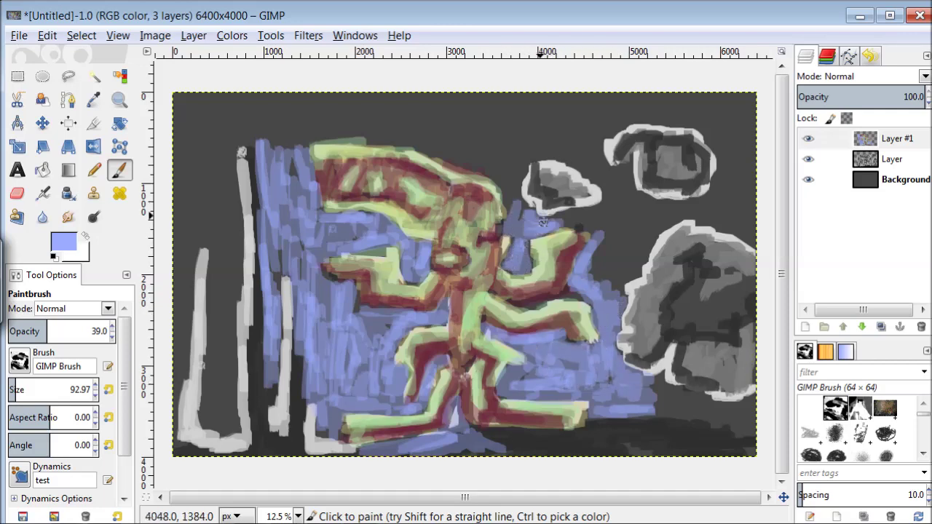
drag(501, 176, 469, 169)
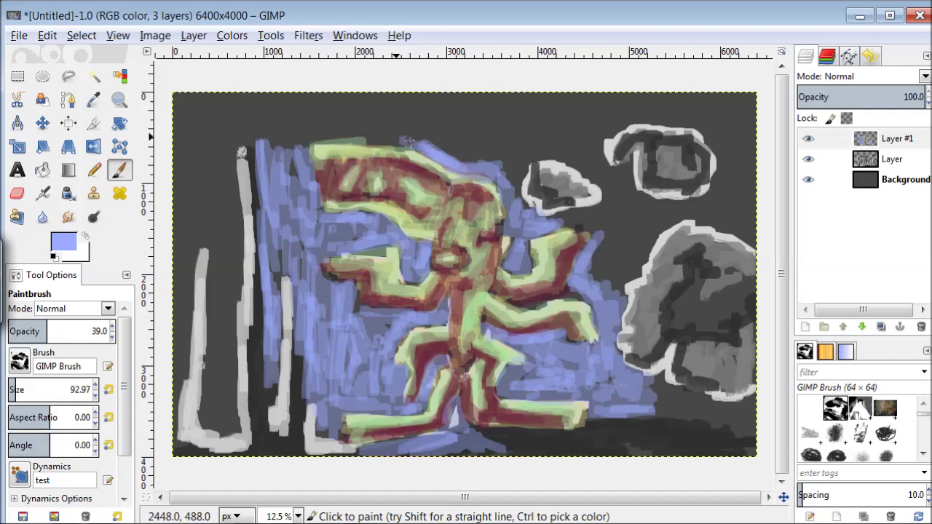
drag(408, 140, 372, 136)
drag(297, 145, 280, 122)
Cover the ground, the gaps around the stalks and rocks, and the remaining background out to the canvas edges with light blue.
drag(232, 275, 231, 218)
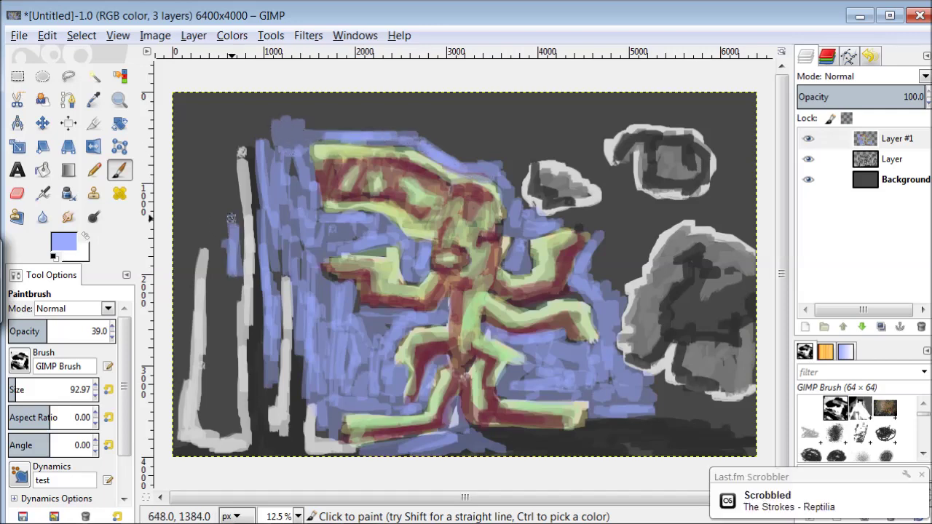
mouse_move(513, 433)
mouse_down()
mouse_move(604, 415)
mouse_move(672, 430)
mouse_move(658, 448)
mouse_move(657, 435)
mouse_move(498, 446)
mouse_move(549, 460)
mouse_up()
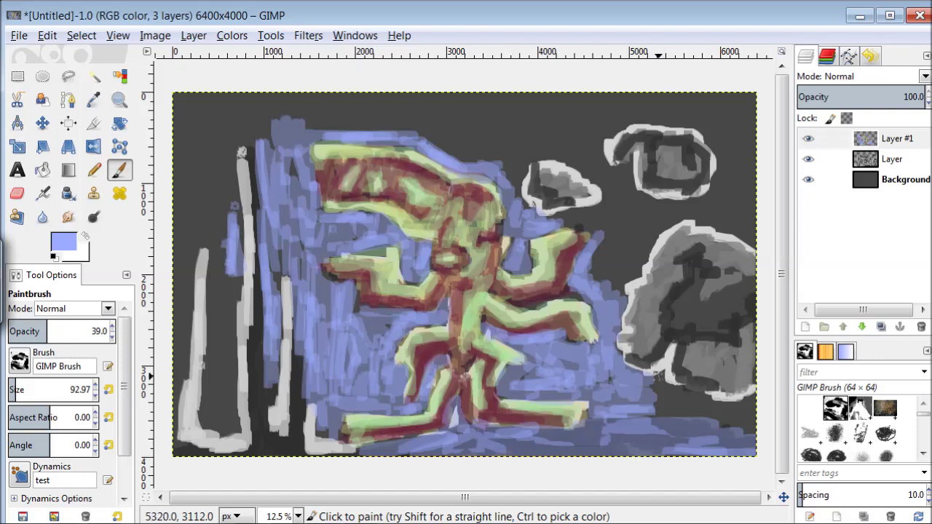
mouse_move(748, 423)
mouse_down()
mouse_move(674, 400)
mouse_move(667, 373)
mouse_move(647, 386)
mouse_up()
mouse_move(615, 283)
mouse_down()
mouse_move(596, 255)
mouse_move(647, 251)
mouse_move(636, 225)
mouse_move(611, 225)
mouse_move(606, 206)
mouse_move(568, 218)
mouse_move(589, 212)
mouse_move(611, 255)
mouse_move(569, 293)
mouse_move(511, 297)
mouse_move(574, 277)
mouse_up()
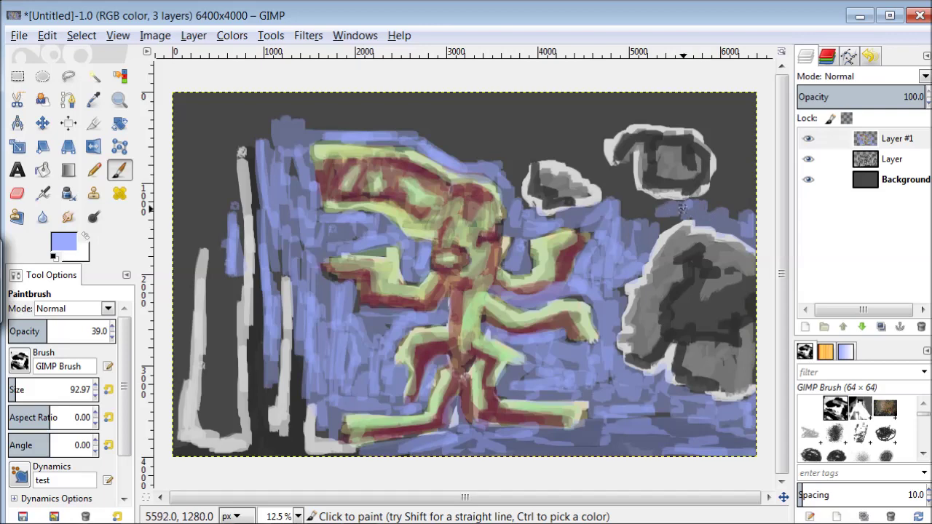
mouse_move(628, 169)
mouse_down()
mouse_move(590, 176)
mouse_move(596, 134)
mouse_up()
mouse_move(221, 430)
mouse_down()
mouse_move(222, 344)
mouse_move(235, 282)
mouse_move(221, 337)
mouse_move(218, 301)
mouse_move(217, 372)
mouse_move(182, 364)
mouse_up()
mouse_move(187, 287)
mouse_down()
mouse_move(193, 229)
mouse_move(227, 185)
mouse_move(194, 215)
mouse_move(188, 88)
mouse_move(265, 99)
mouse_move(241, 156)
mouse_move(484, 92)
mouse_move(417, 93)
mouse_move(417, 142)
mouse_move(542, 153)
mouse_move(513, 182)
mouse_move(505, 104)
mouse_move(671, 103)
mouse_move(642, 97)
mouse_move(602, 137)
mouse_move(684, 110)
mouse_move(739, 189)
mouse_move(721, 118)
mouse_move(703, 95)
mouse_move(716, 212)
mouse_move(698, 137)
mouse_move(618, 117)
mouse_up()
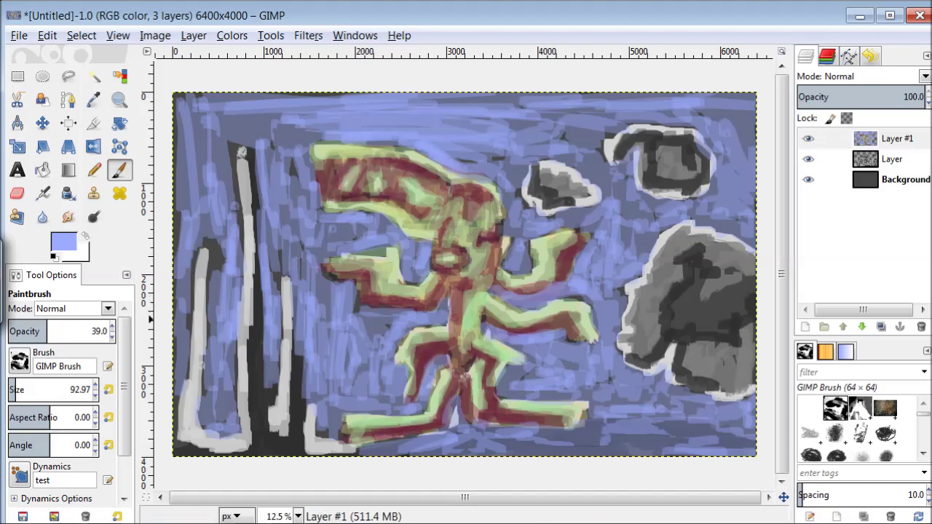
Switch the foreground colour to dark navy blue and paint over the ground strip and the tall stalks.
click(64, 243)
drag(237, 114, 324, 114)
click(269, 306)
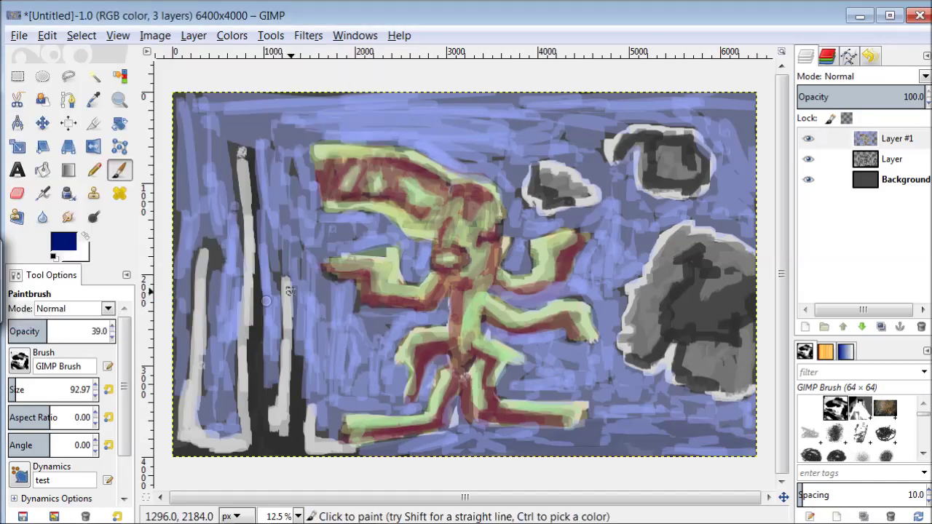
mouse_move(552, 437)
mouse_down()
mouse_move(676, 449)
mouse_move(438, 438)
mouse_move(416, 454)
mouse_move(300, 420)
mouse_move(312, 452)
mouse_move(281, 359)
mouse_move(267, 396)
mouse_move(243, 156)
mouse_move(249, 394)
mouse_up()
mouse_move(239, 320)
mouse_down()
mouse_move(289, 440)
mouse_move(211, 442)
mouse_move(215, 451)
mouse_move(191, 404)
mouse_move(201, 232)
mouse_move(238, 441)
mouse_up()
key(ctrl+z)
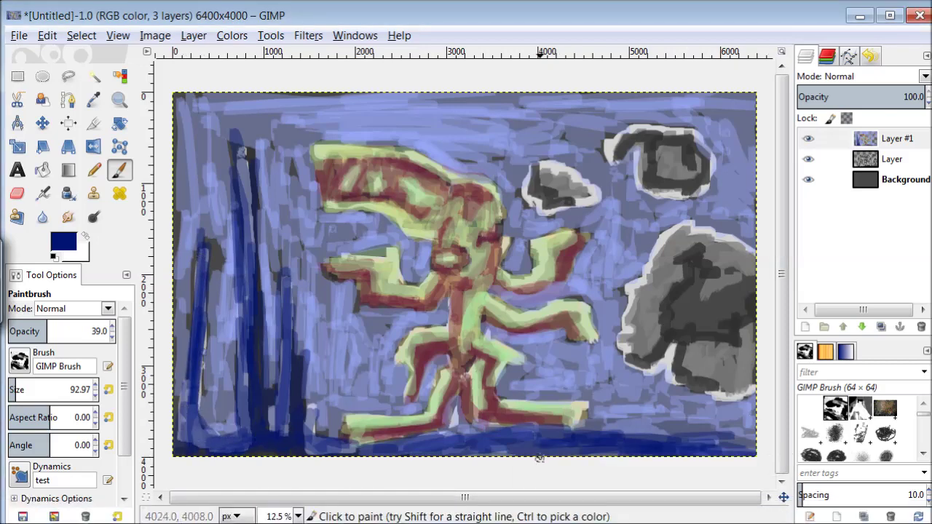
Paint a navy band across the upper sky and shade the figure's left side along the headdress, face, arm and legs.
mouse_move(280, 108)
mouse_down()
mouse_move(428, 109)
mouse_move(325, 114)
mouse_move(542, 122)
mouse_move(244, 103)
mouse_move(468, 131)
mouse_up()
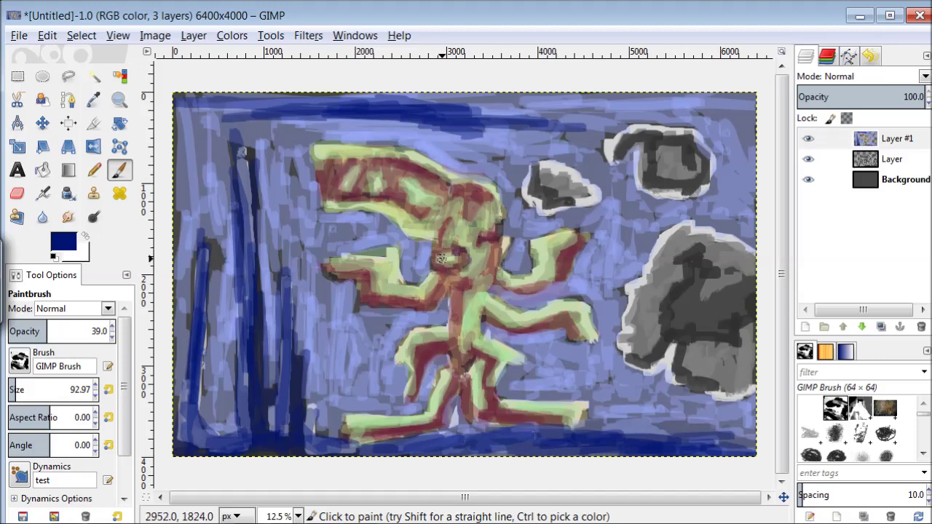
mouse_move(438, 248)
mouse_down()
mouse_move(402, 210)
mouse_move(351, 191)
mouse_move(462, 244)
mouse_move(404, 289)
mouse_move(390, 252)
mouse_move(426, 273)
mouse_up()
mouse_move(442, 315)
mouse_down()
mouse_move(446, 367)
mouse_move(343, 423)
mouse_up()
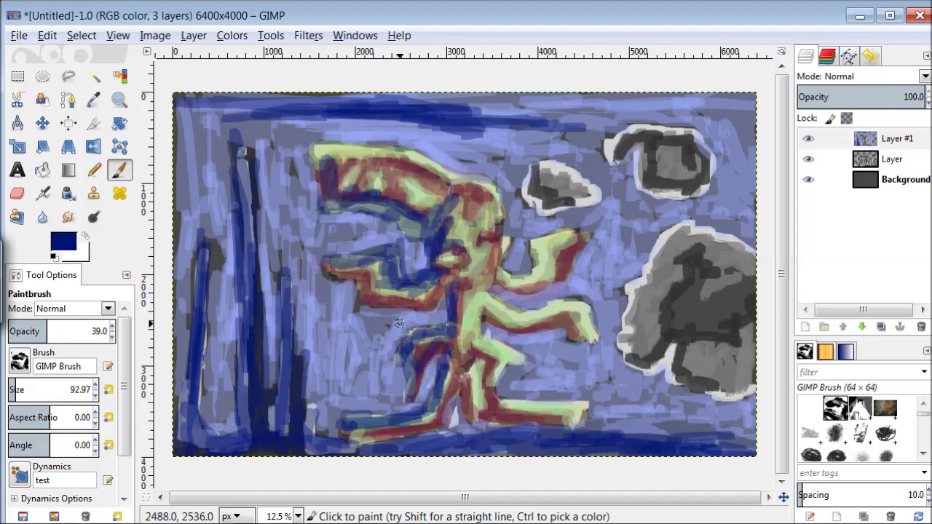
Set the foreground colour to bright blue 0022c6 and paint streaks trailing behind the headdress, left-hand arm and legs.
click(64, 242)
drag(260, 135, 316, 135)
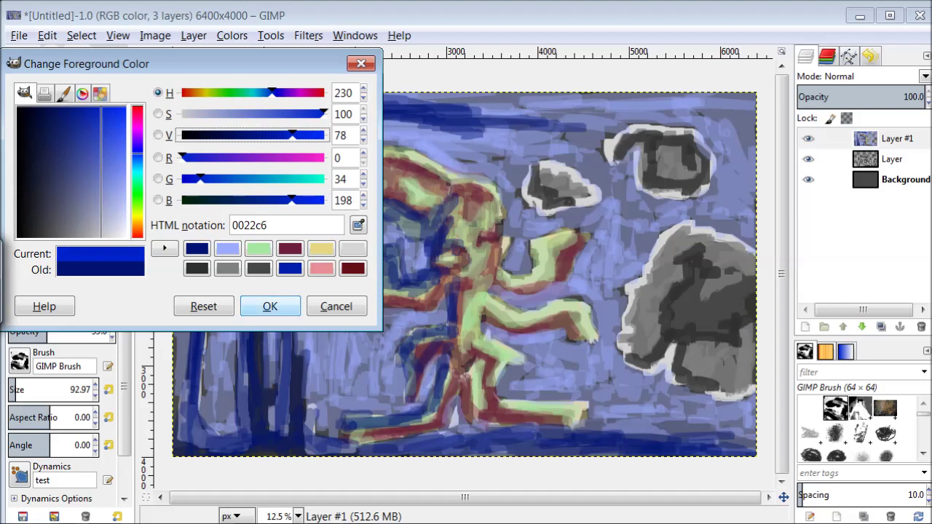
click(266, 306)
mouse_move(402, 266)
mouse_down()
mouse_move(372, 215)
mouse_move(372, 285)
mouse_move(429, 362)
mouse_move(320, 416)
mouse_move(308, 331)
mouse_move(282, 321)
mouse_move(271, 211)
mouse_up()
mouse_move(384, 201)
mouse_down()
mouse_move(256, 208)
mouse_move(276, 168)
mouse_move(254, 169)
mouse_move(289, 210)
mouse_move(369, 212)
mouse_move(290, 250)
mouse_up()
mouse_move(430, 310)
mouse_down()
mouse_move(360, 332)
mouse_move(401, 360)
mouse_move(356, 417)
mouse_up()
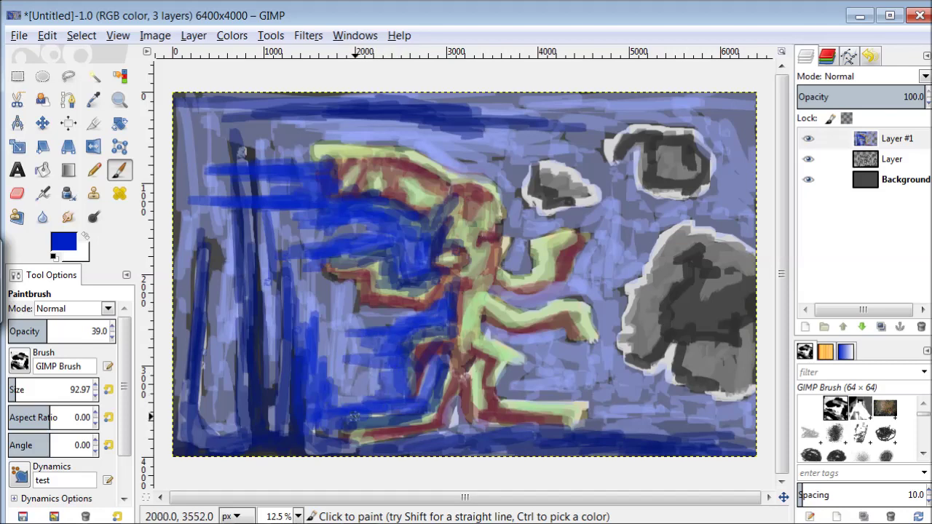
drag(405, 355, 320, 412)
Switch the foreground colour to dark red 6d1f3d and paint horizontal streaks over the blue trails behind the figure.
click(64, 241)
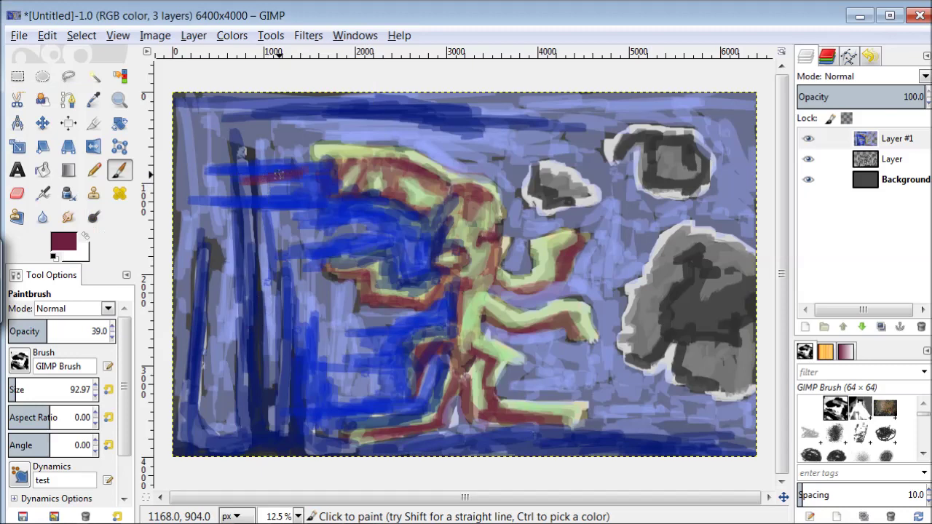
drag(242, 182, 332, 191)
drag(396, 210, 409, 242)
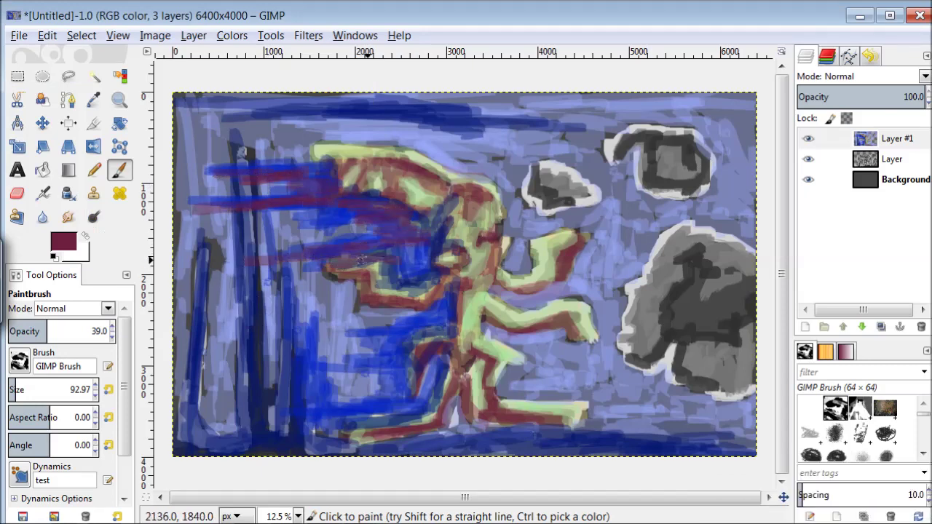
mouse_move(315, 302)
mouse_down()
mouse_move(328, 375)
mouse_move(375, 399)
mouse_up()
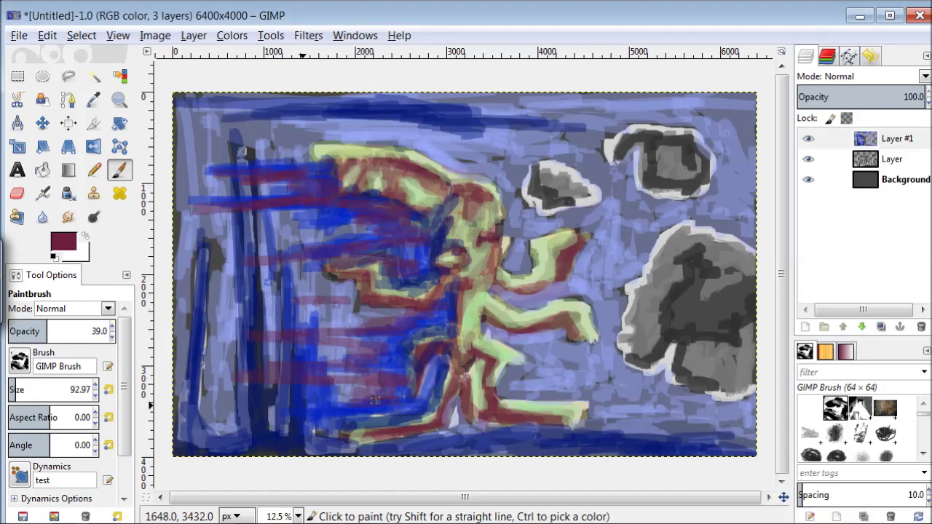
mouse_move(316, 425)
mouse_down()
mouse_move(300, 359)
mouse_move(217, 304)
mouse_up()
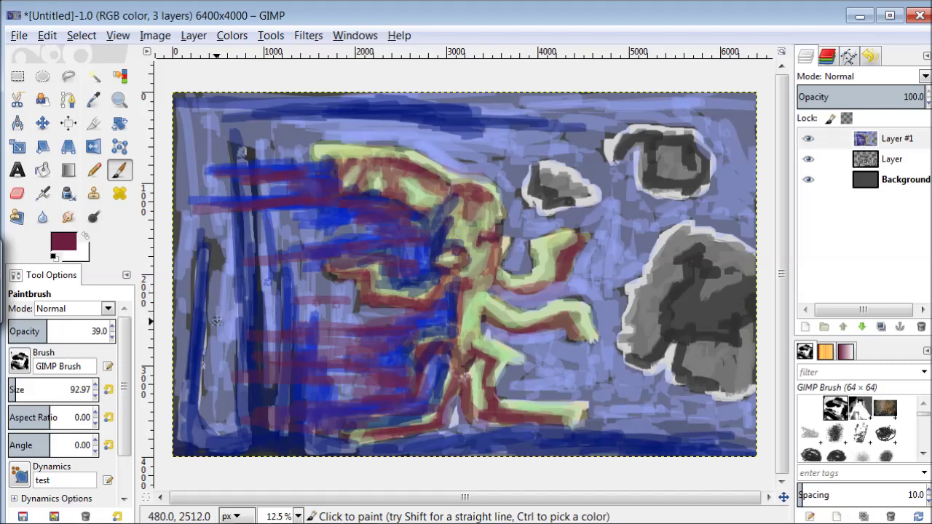
Switch the foreground colour to pale yellow and paint a staff running through the figure's right-hand hands.
click(63, 242)
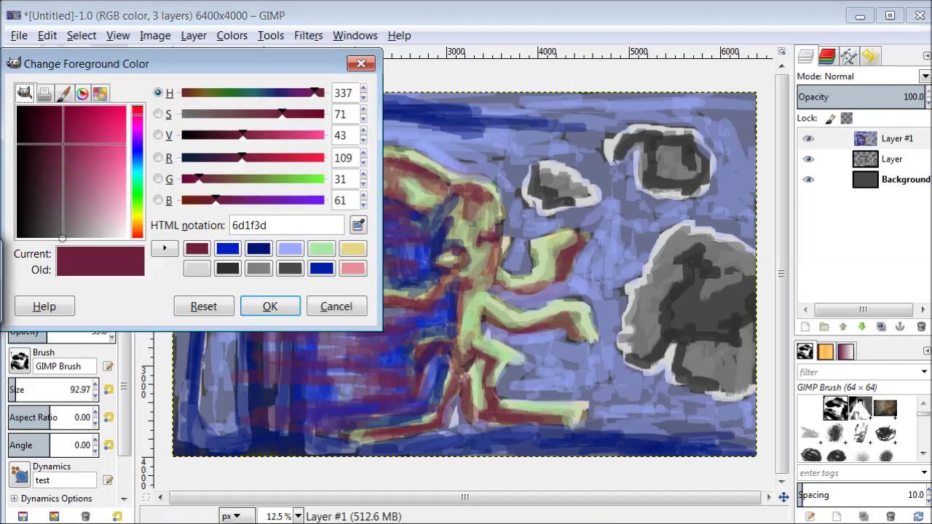
click(349, 247)
key(Return)
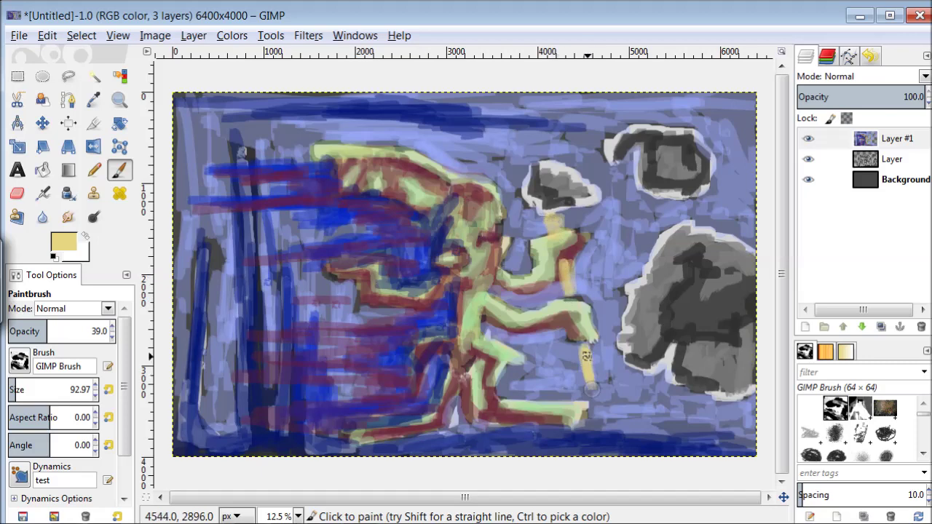
Switch the foreground colour back to light green.
click(63, 242)
click(354, 247)
key(Return)
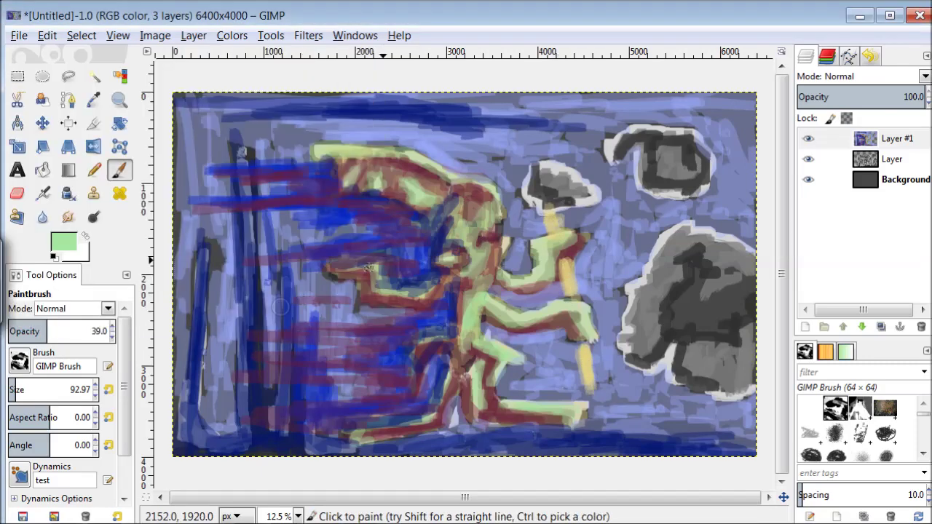